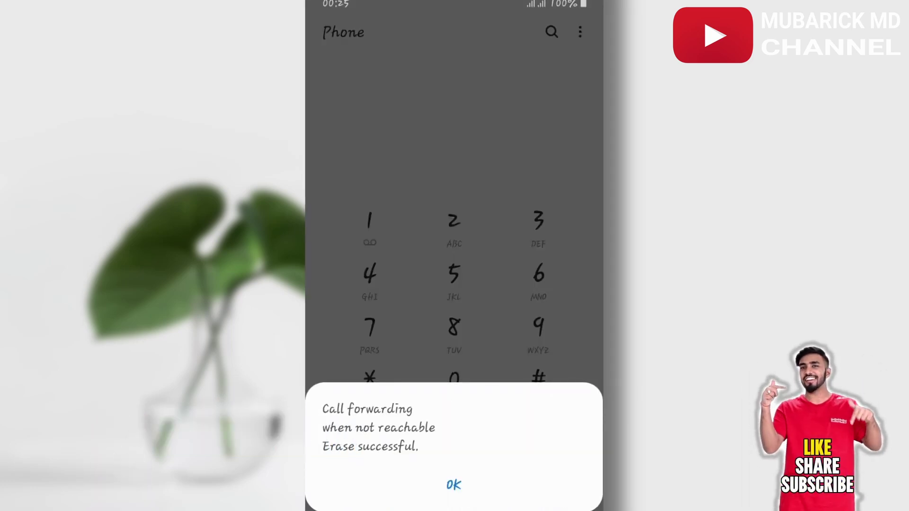
type("*")
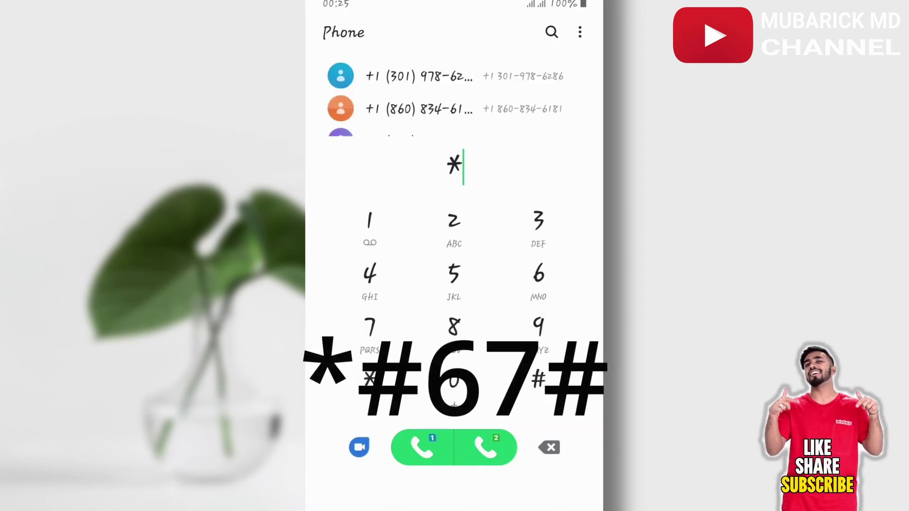
type("#67")
type("#")
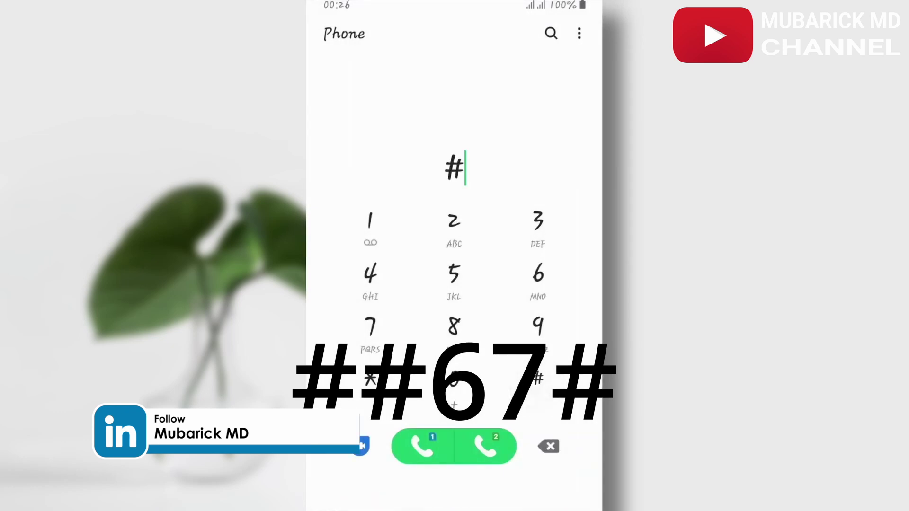
type("67#")
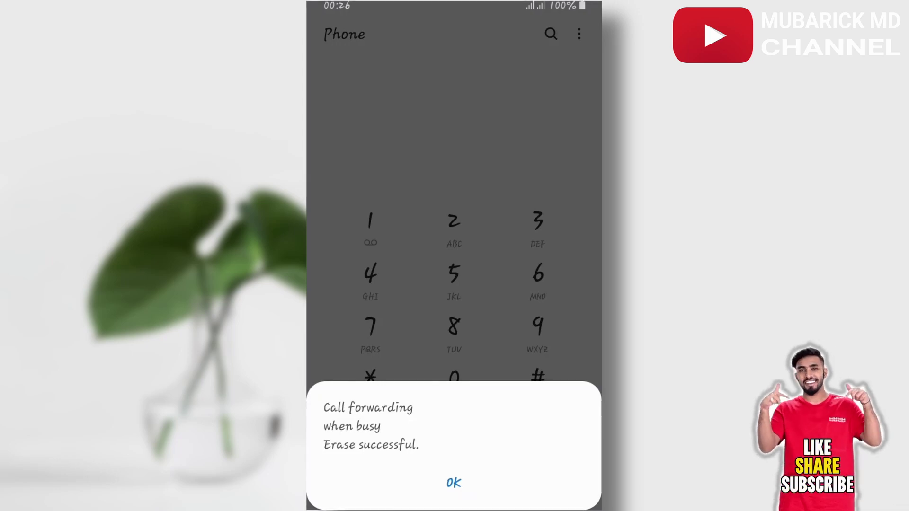
Step: Dismiss the busy-forwarding erase confirmation and search Google for 'tmobile ussd codes list'
left_click(453, 483)
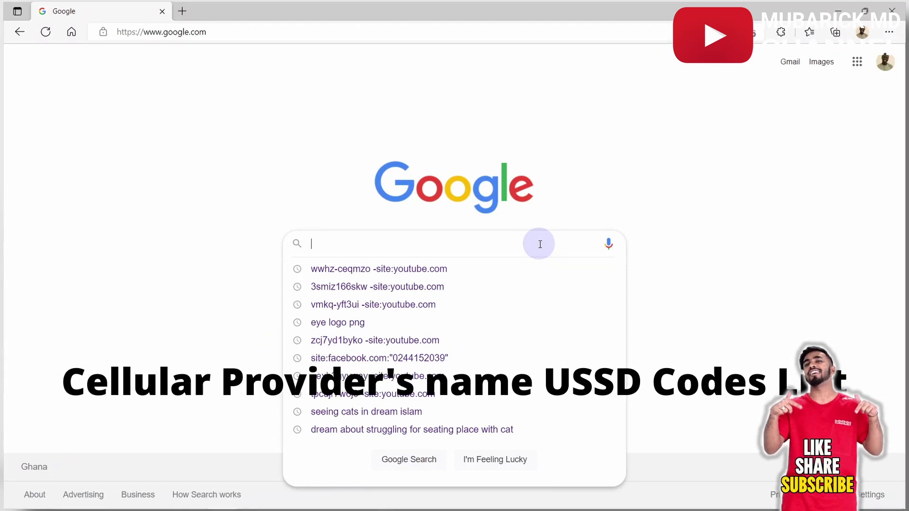
type("t")
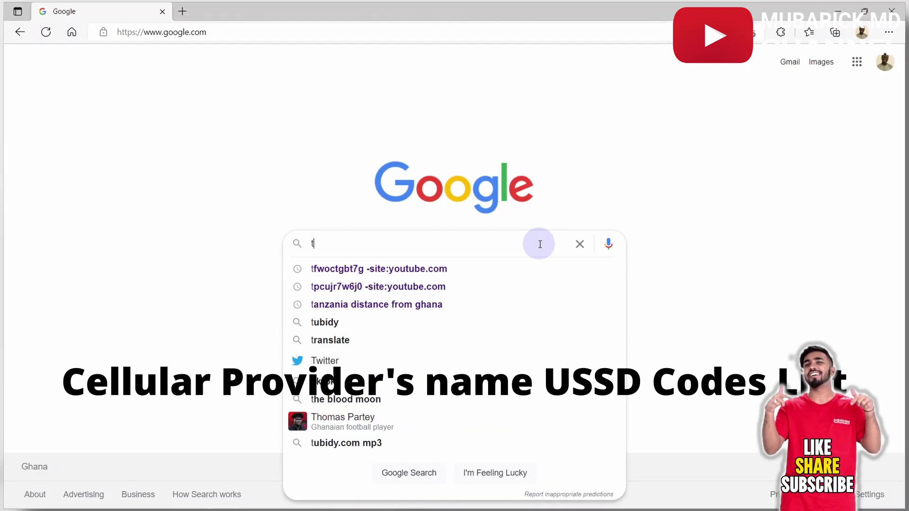
type("mobile ussd")
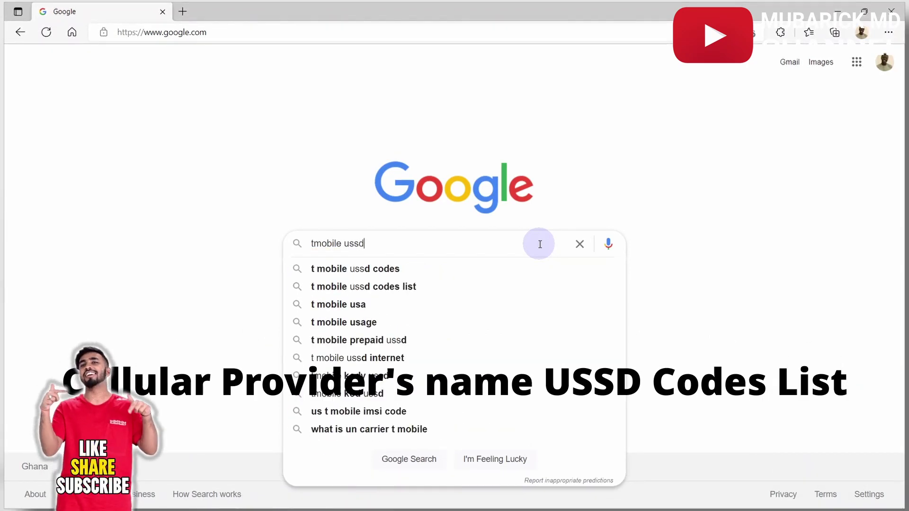
type(" codes list")
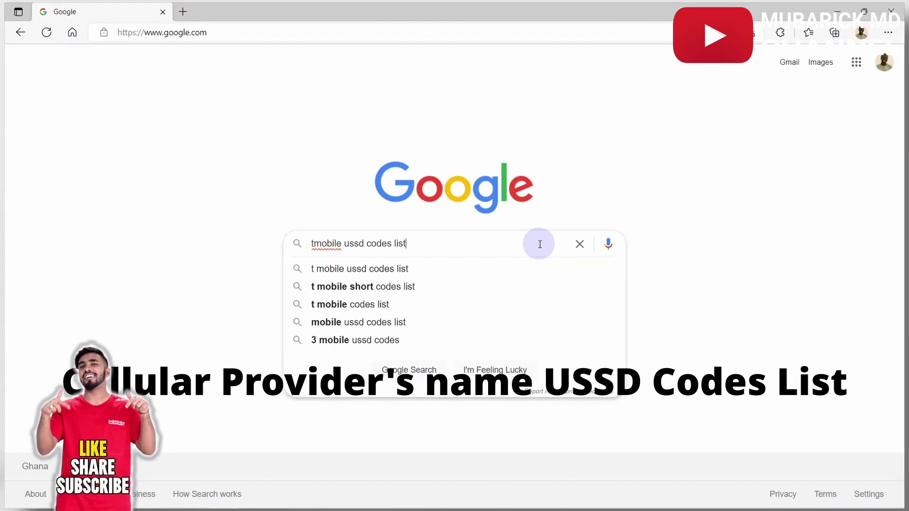
key("Return")
scroll(540, 245, "down", 2)
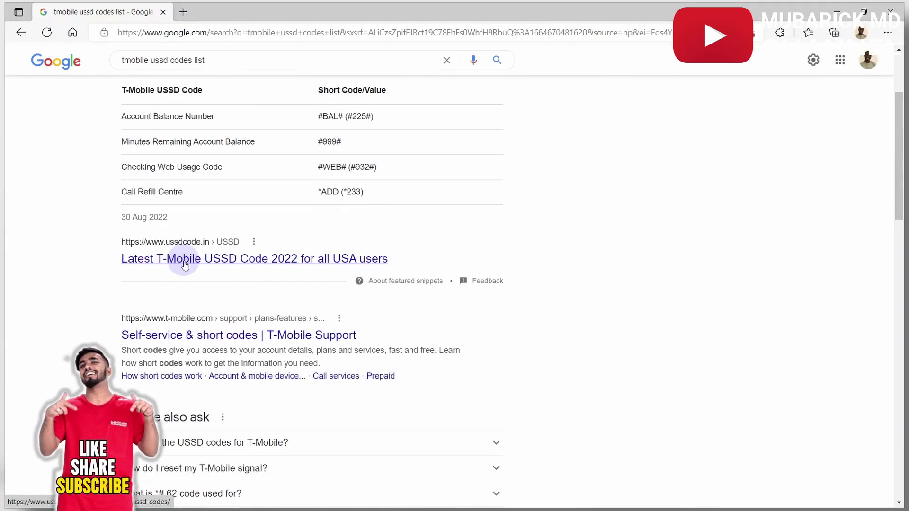
Step: Open the ussdcode.in result 'Latest T-Mobile USSD Code 2022 for all USA users'
left_click(184, 265)
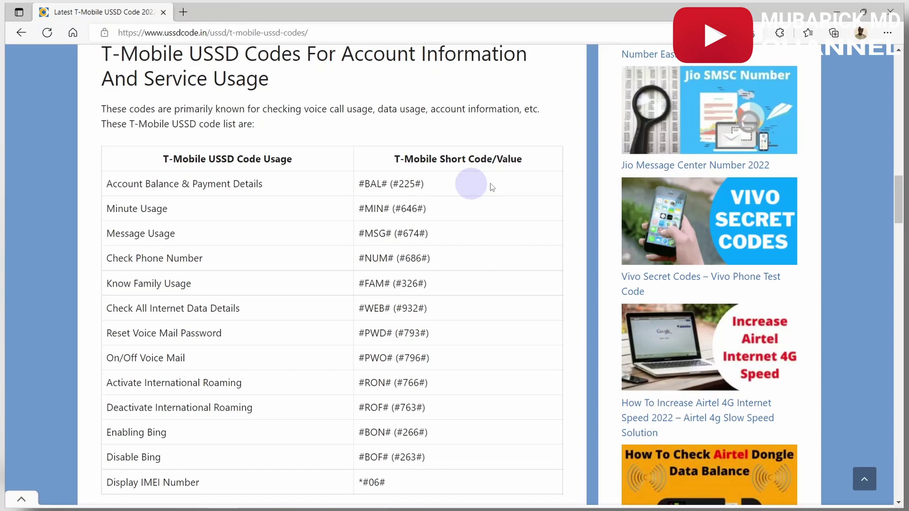